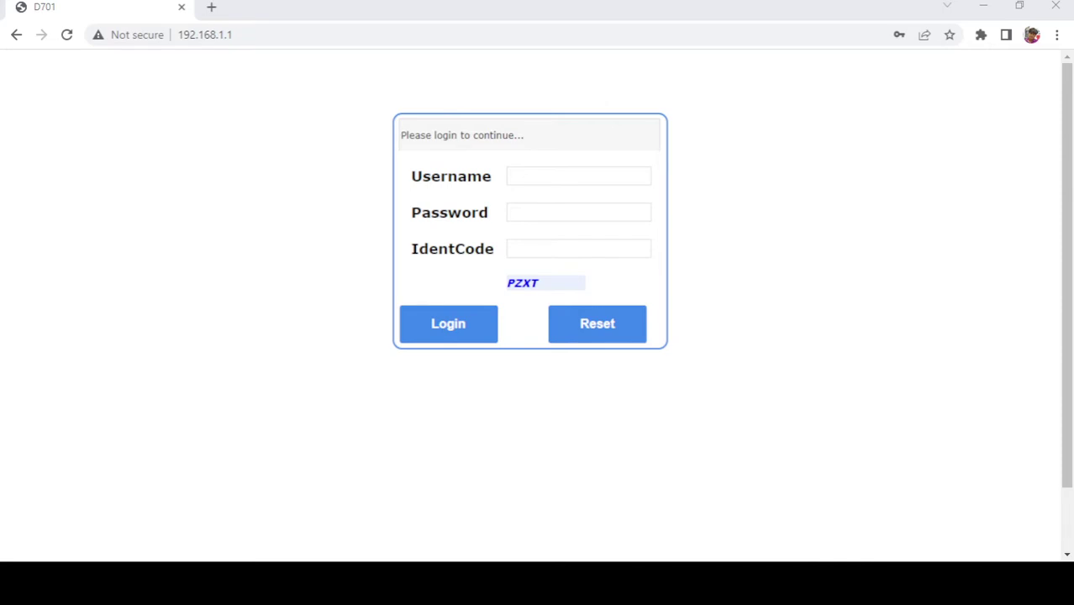
Step: Log in to the router with the username ispsecureye, the account password and the displayed IdentCode
left_click(493, 179)
type("ispsecureye")
key("Tab")
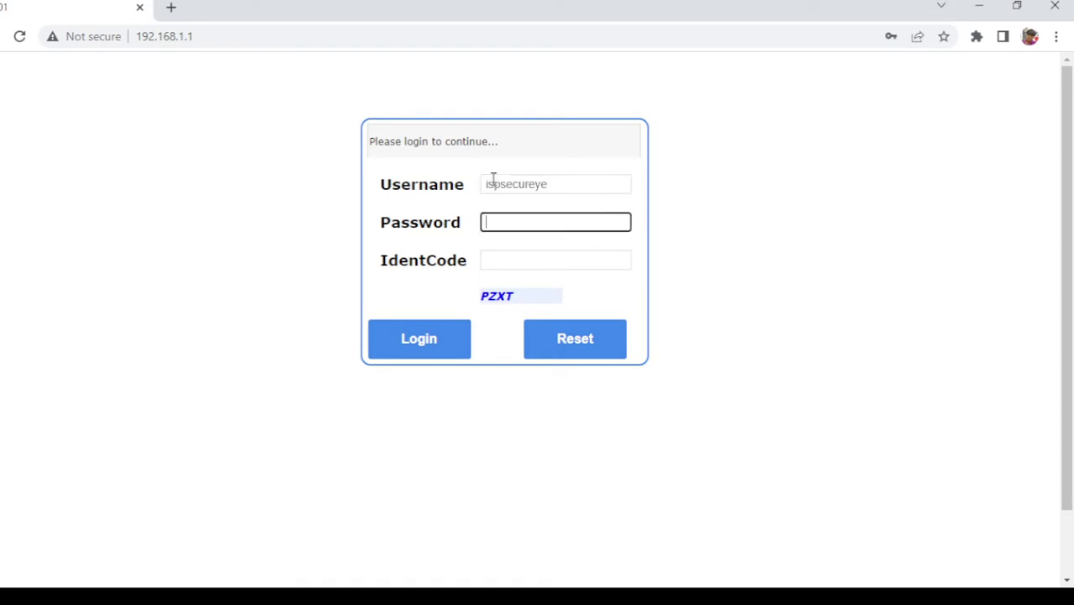
type("**************")
key("Tab")
type("P")
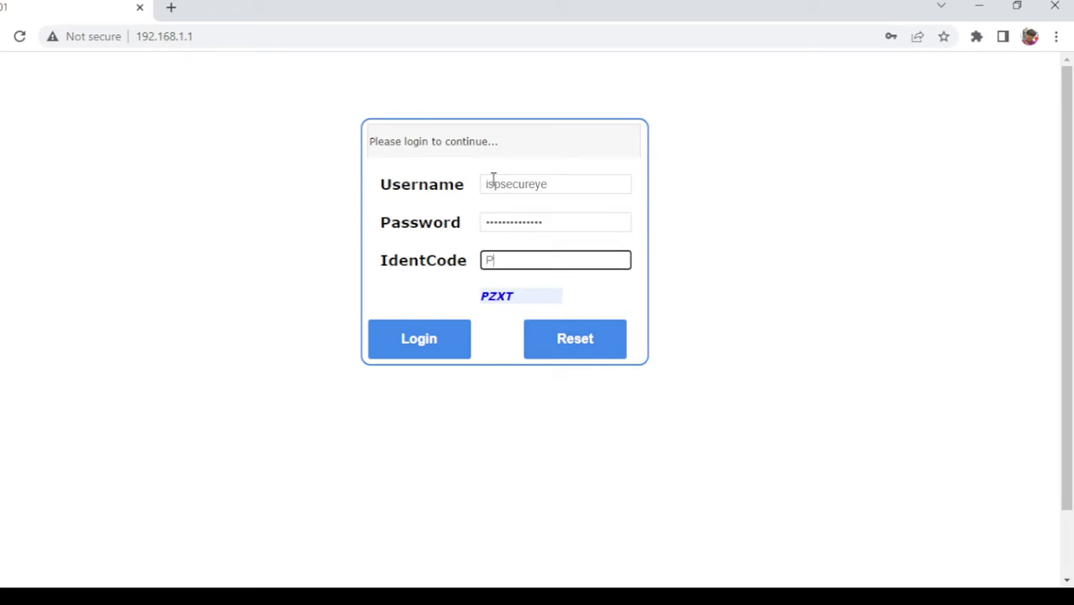
type("ZXT")
left_click(419, 349)
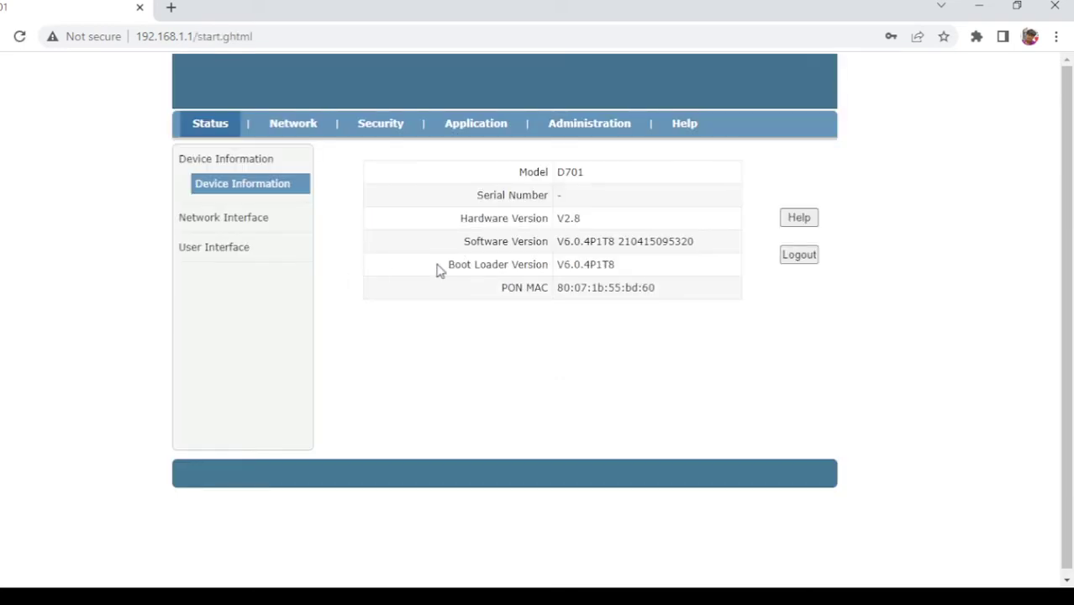
Step: Examine the Connection Name and Type options in the network's WAN connection settings
left_click(296, 126)
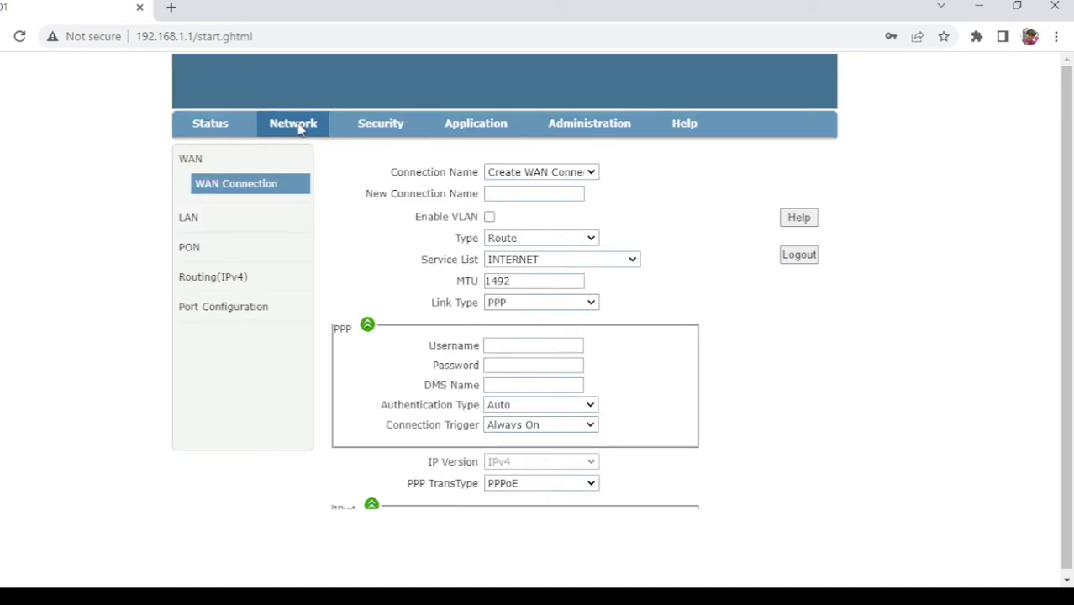
left_click(561, 172)
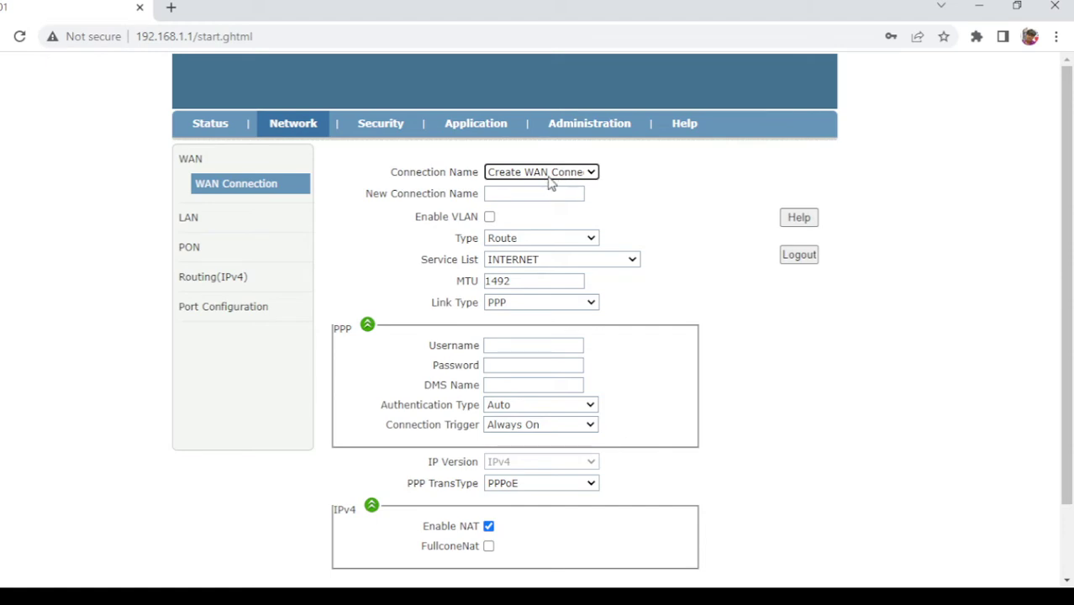
left_click(502, 240)
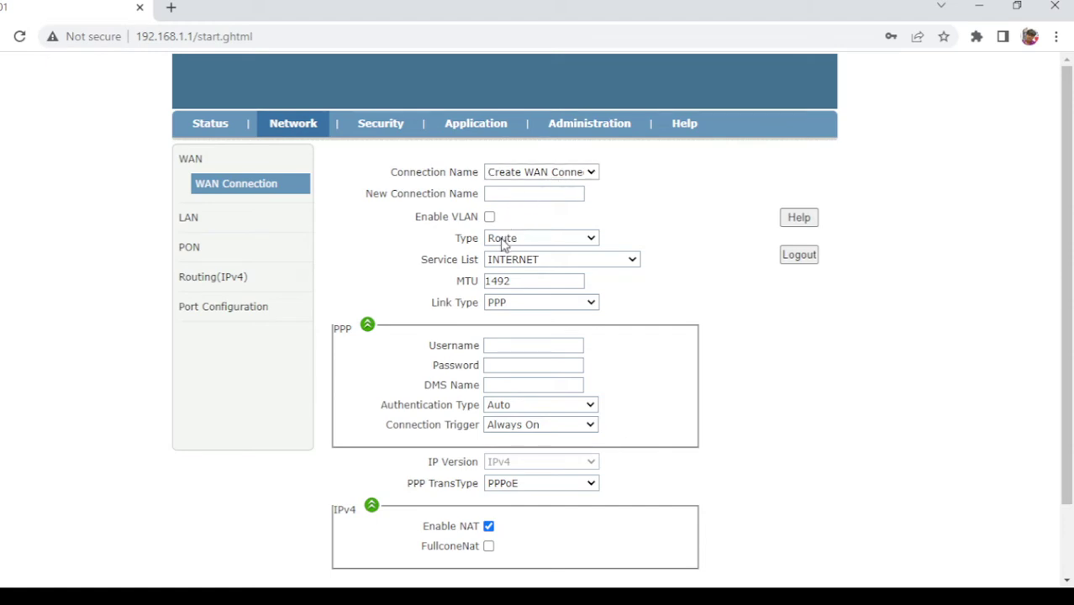
left_click(504, 243)
left_click(506, 248)
left_click(505, 244)
left_click(506, 242)
left_click(506, 239)
left_click(508, 259)
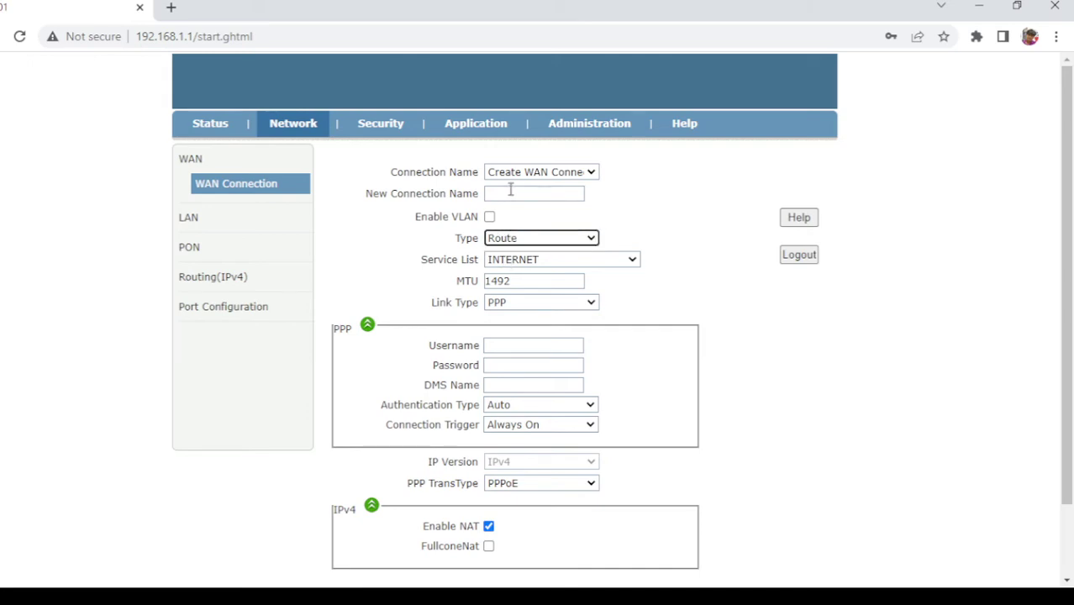
Step: Examine the Service List options for a new WAN connection
left_click(516, 262)
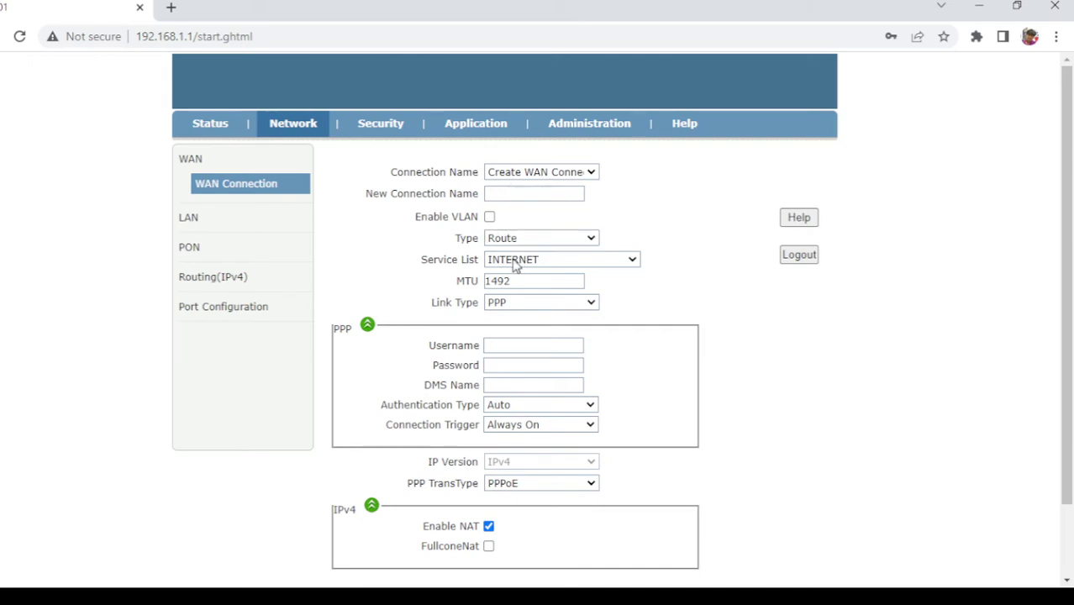
left_click(516, 261)
left_click(516, 261)
left_click(515, 262)
left_click(515, 264)
left_click(514, 263)
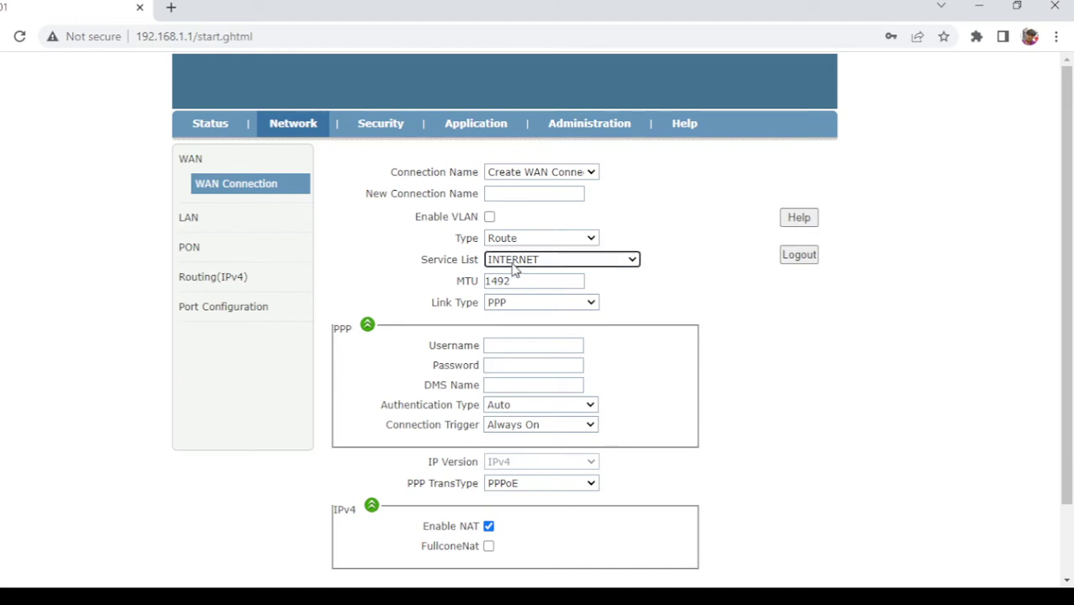
left_click(385, 266)
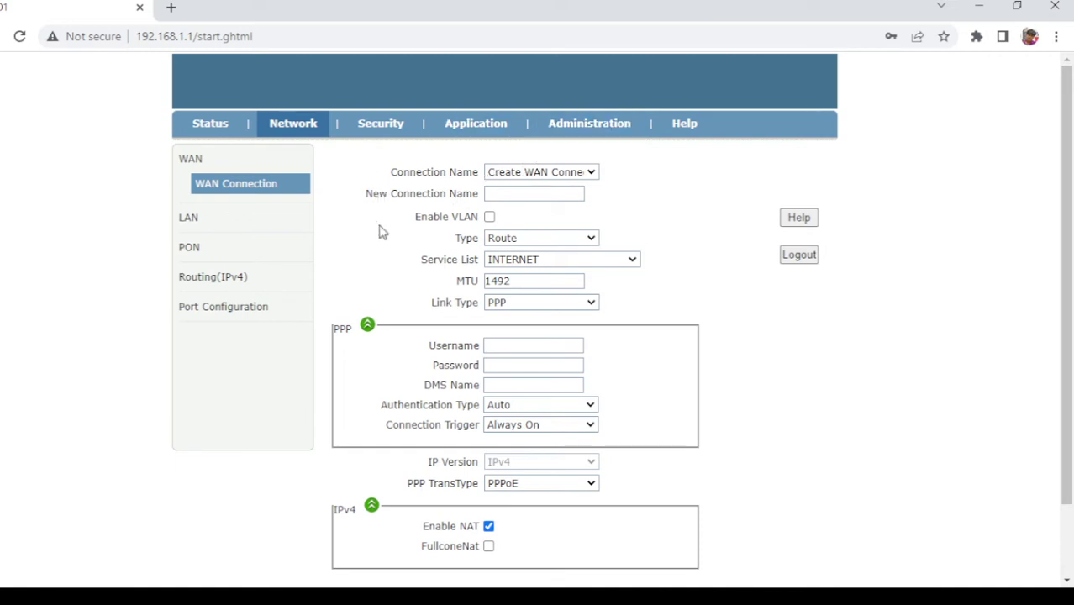
Step: In the port configuration, set port GE1's VLAN mode to tag with PVID 456 and submit it
left_click(214, 309)
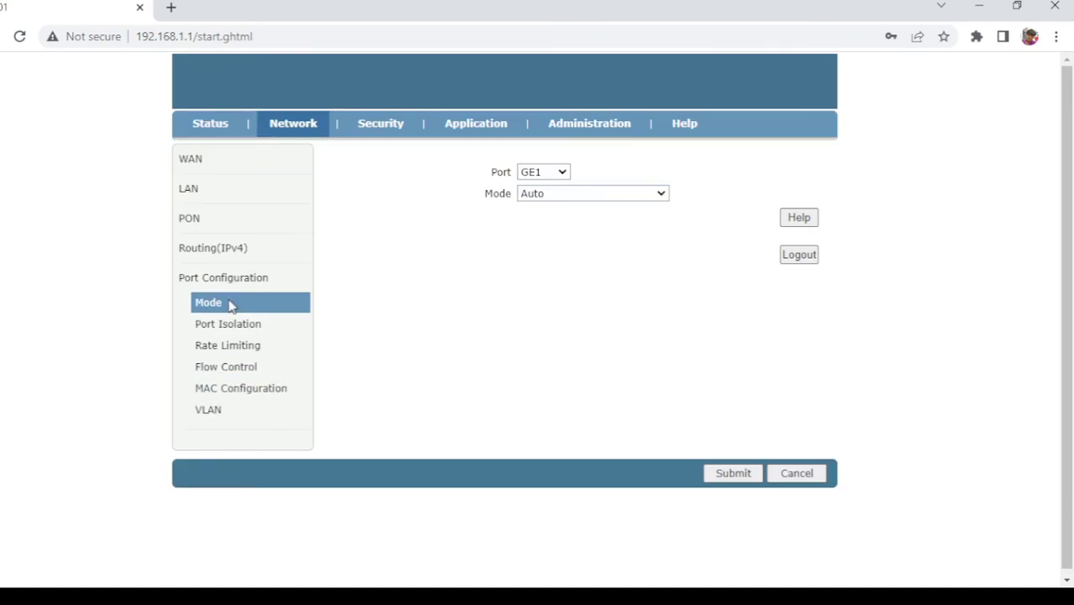
left_click(203, 419)
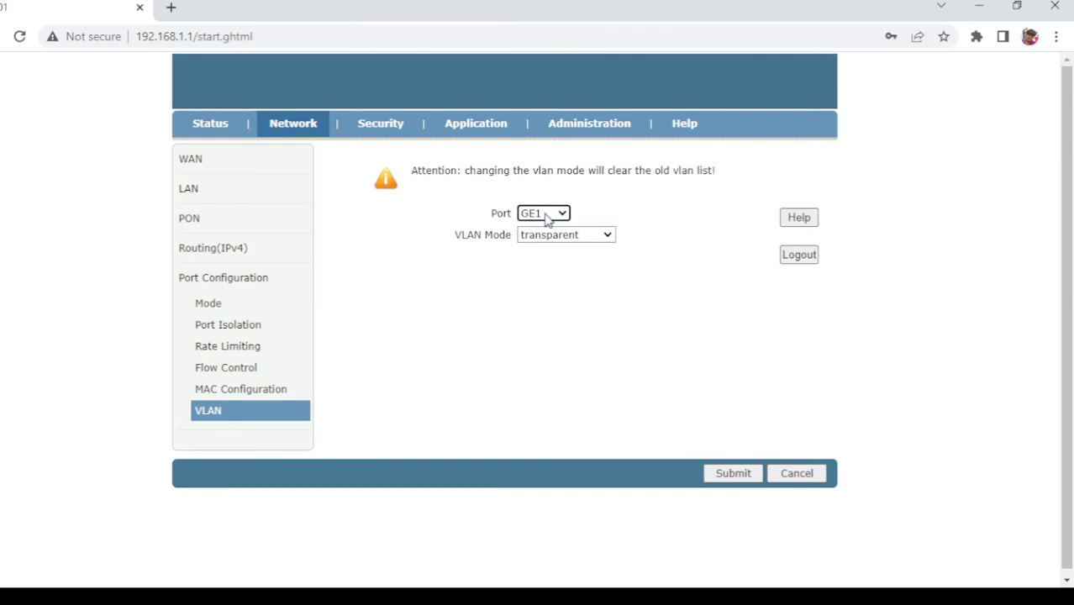
left_click(547, 235)
left_click(539, 262)
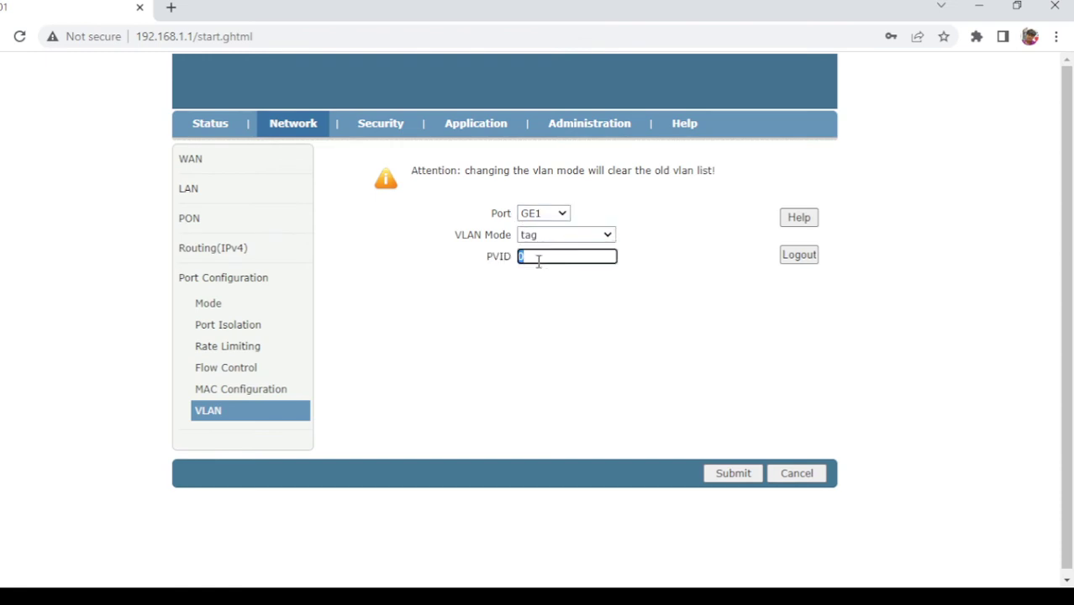
type("456")
left_click(740, 473)
Step: View the Ethernet status of the device's user interface
left_click(226, 135)
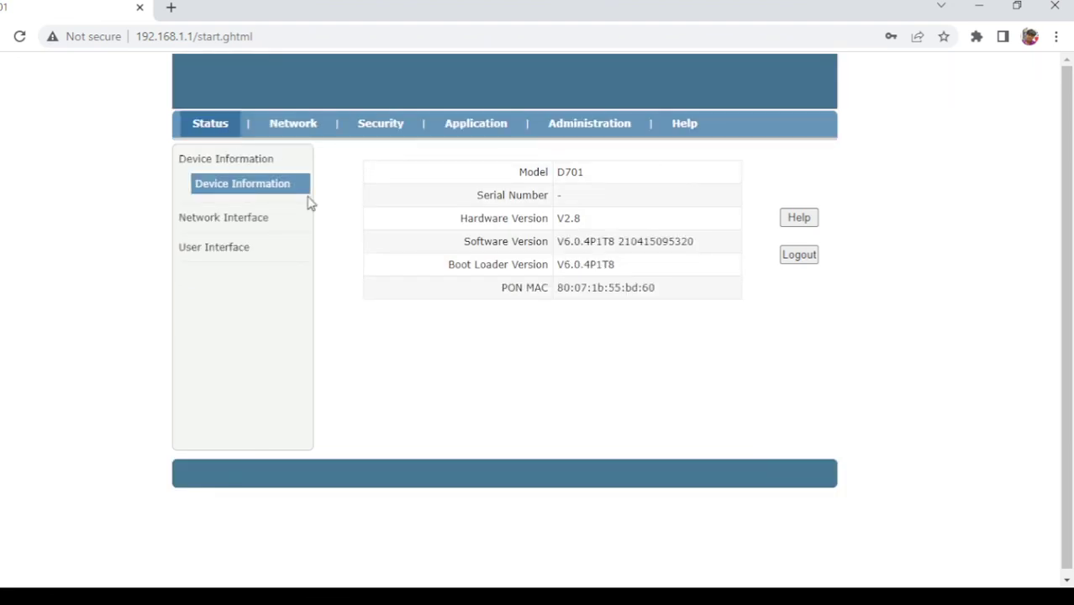
left_click(215, 249)
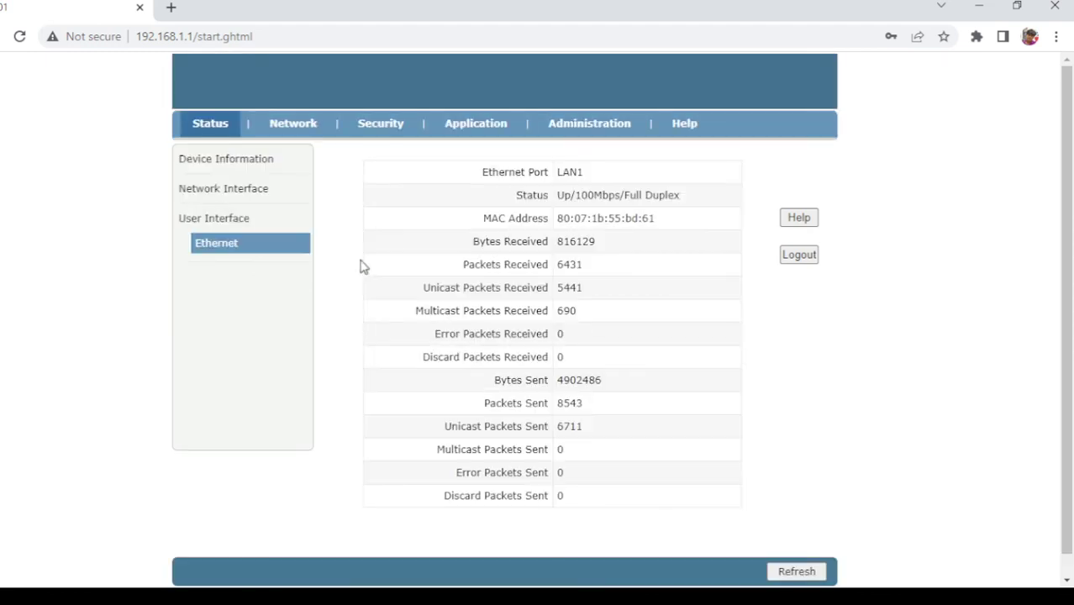